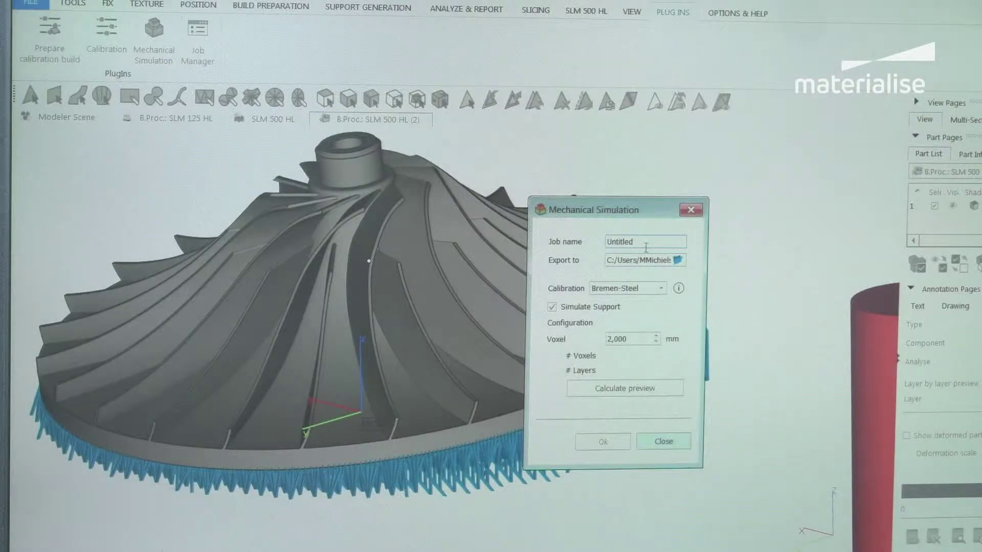
Name the impeller's mechanical simulation job Turbo, calculate its voxel preview and create the job
double_click(646, 248)
text(Turbo)
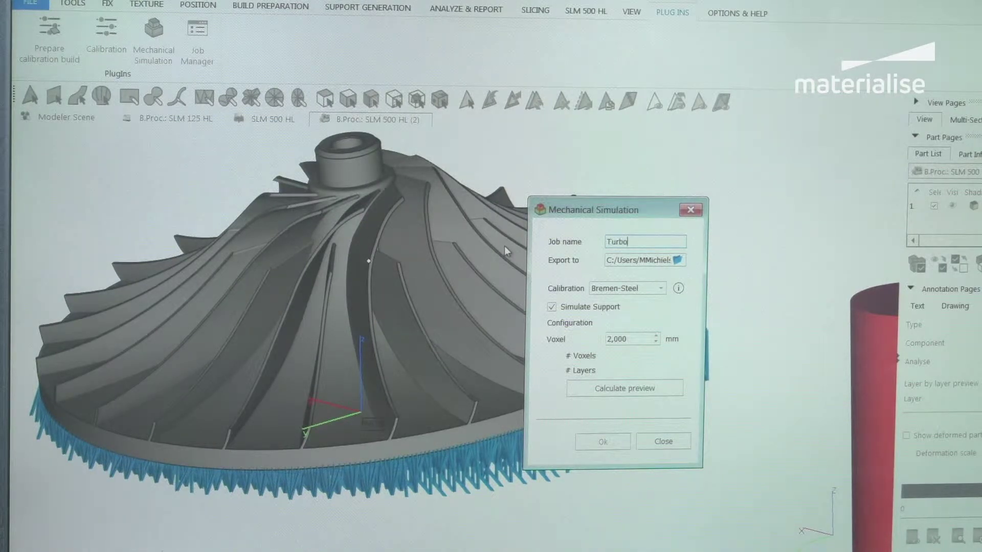
click(640, 392)
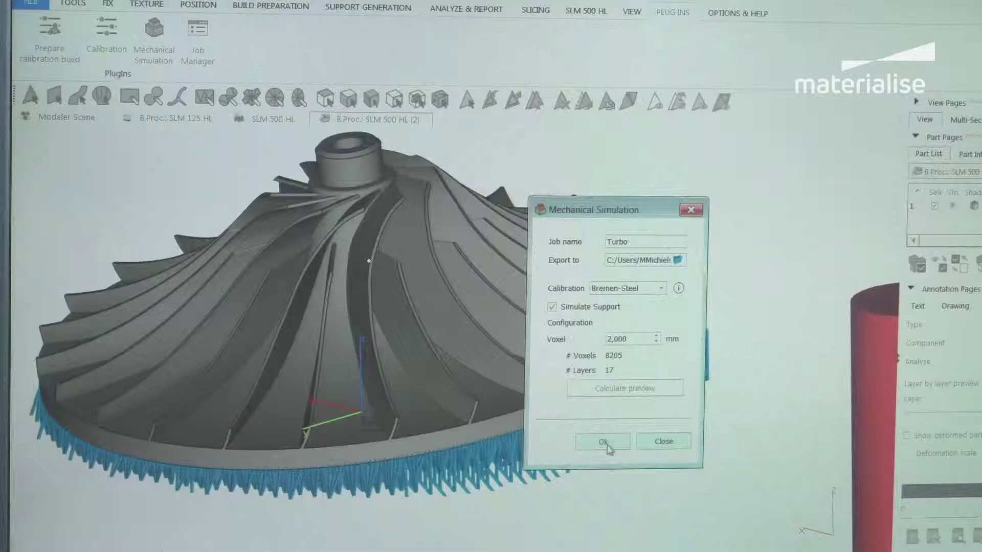
click(603, 442)
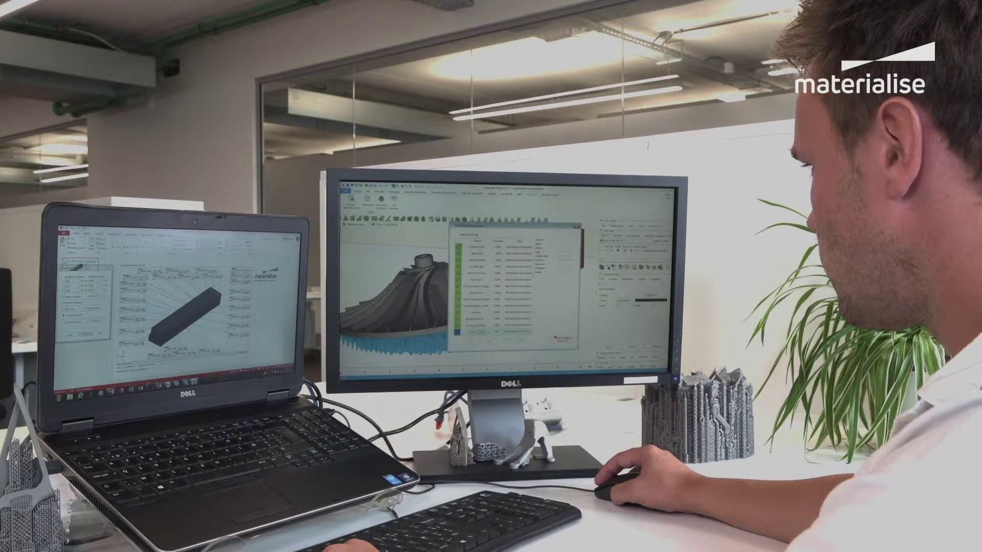
Run the Turbo job from the list of simulation jobs
click(494, 332)
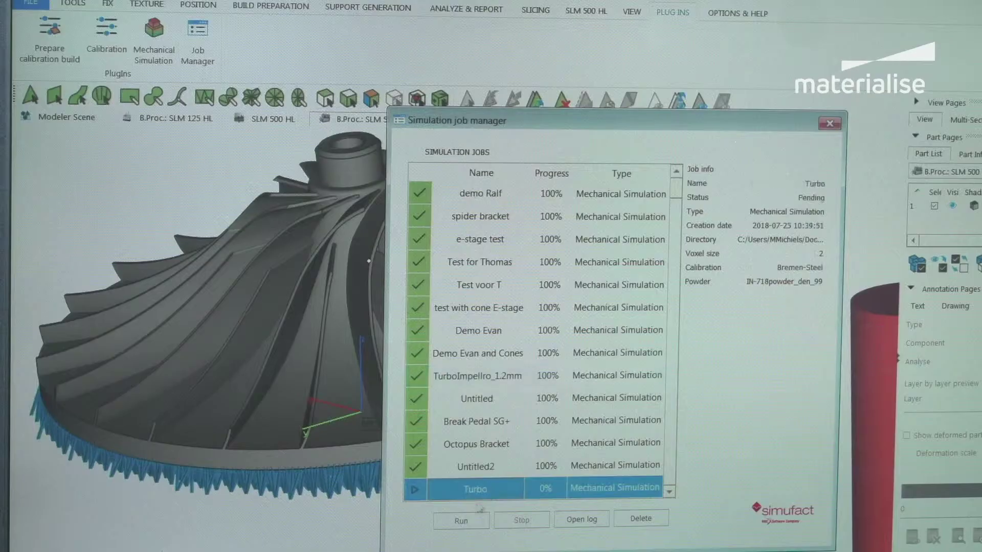
click(462, 526)
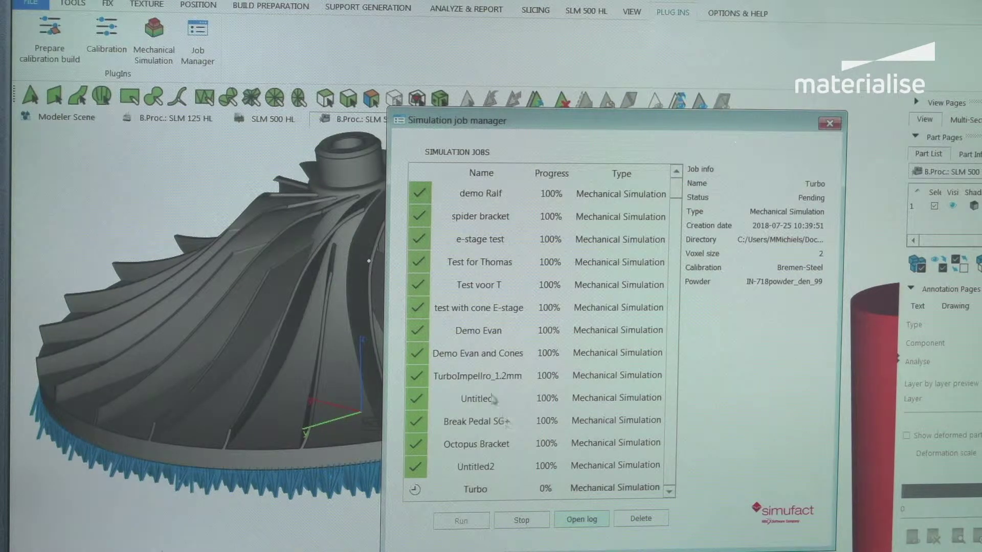
Open the finished TurboImpellro_1.2mm simulation job in Magics
click(488, 381)
right_click(488, 381)
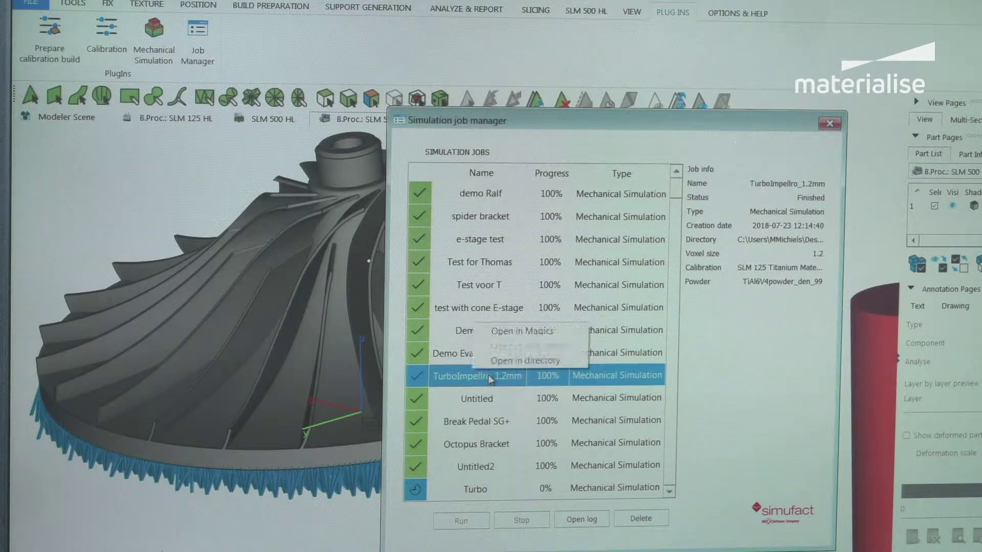
click(514, 332)
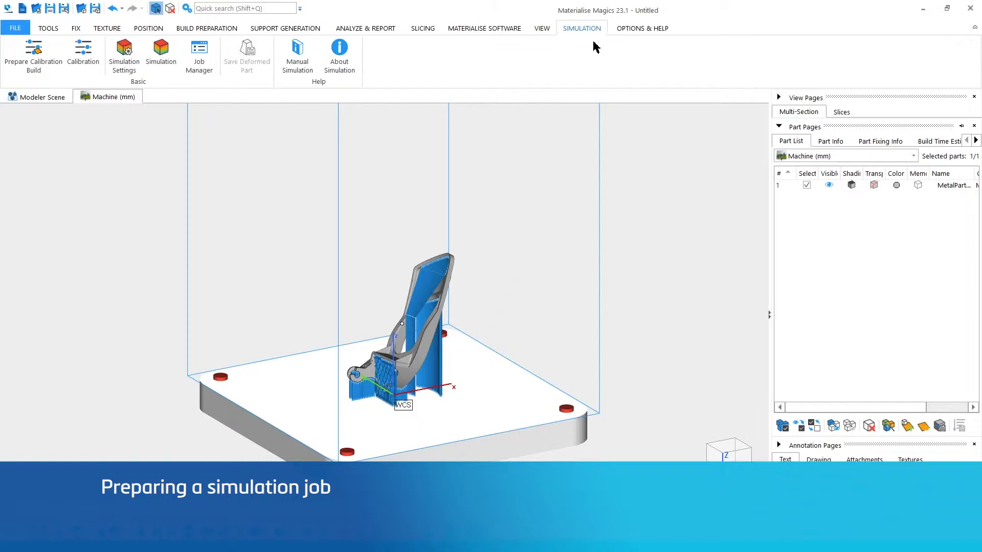
Start a new simulation job for the supported metal part and name it Simulation-1
click(165, 65)
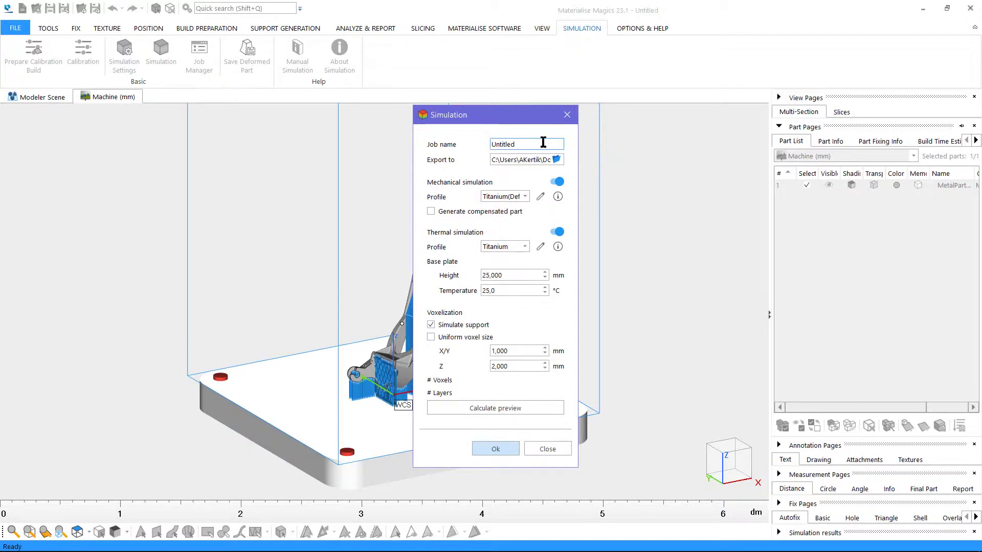
drag(543, 143, 471, 141)
text(Simu)
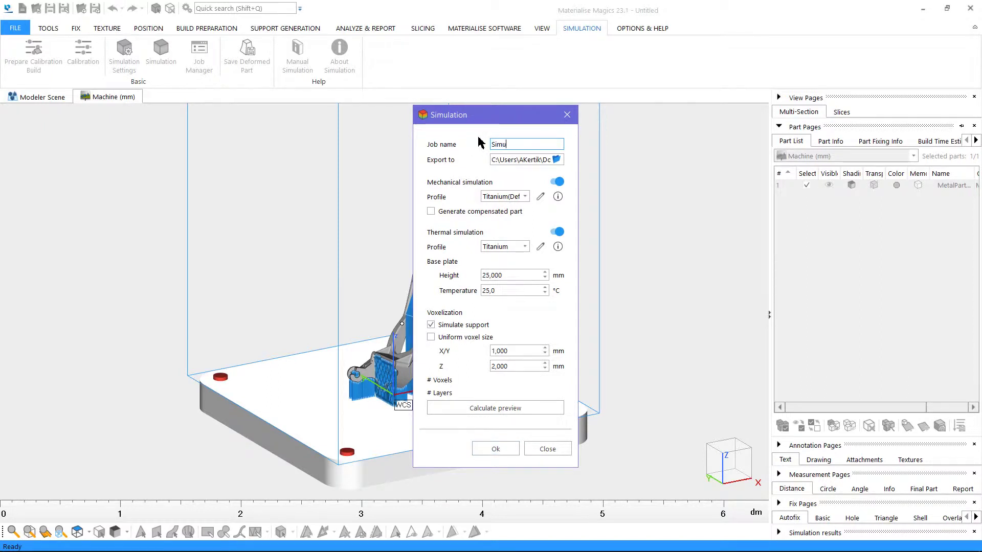
text(lation-1)
Check the available mechanical profiles and the Titanium(Default) settings, and enable generation of a compensated part
click(524, 197)
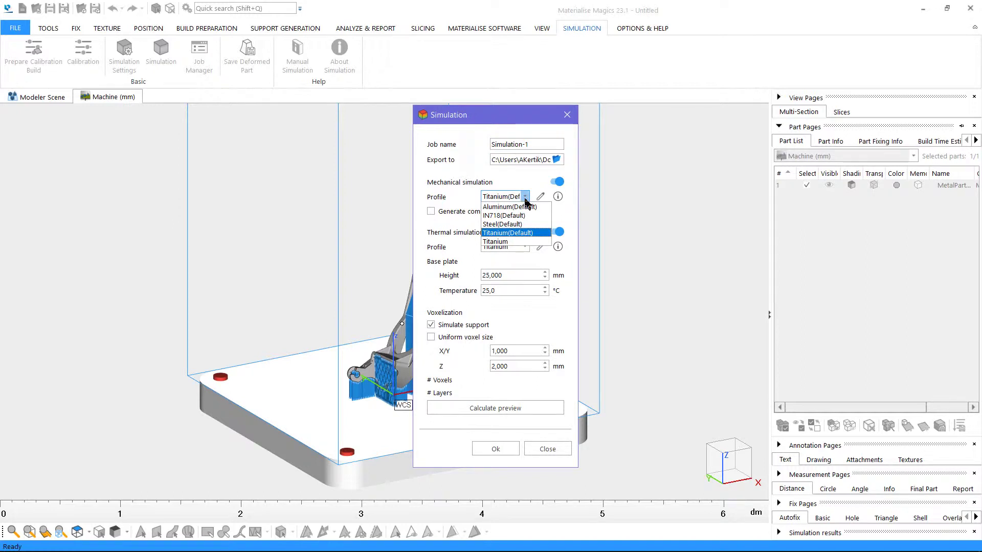
click(525, 196)
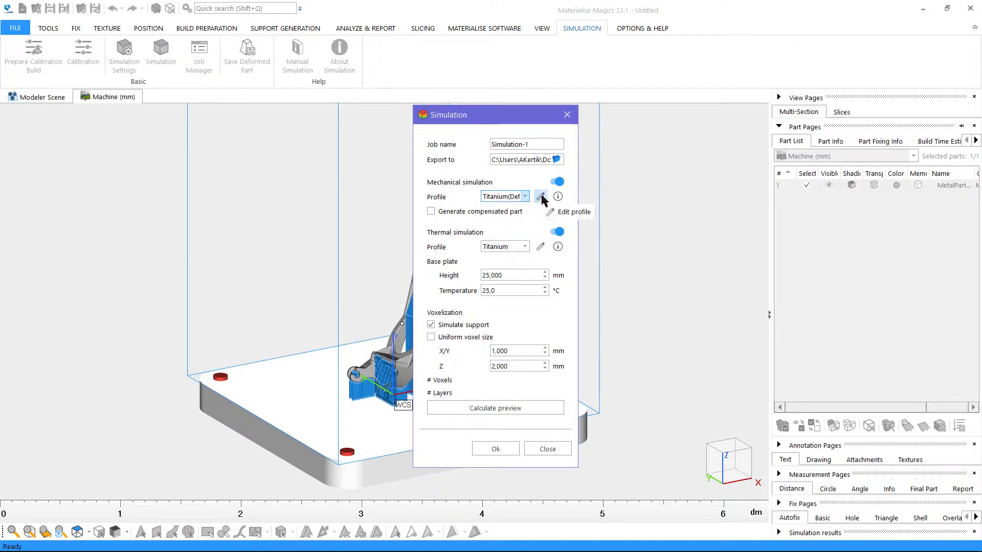
click(540, 198)
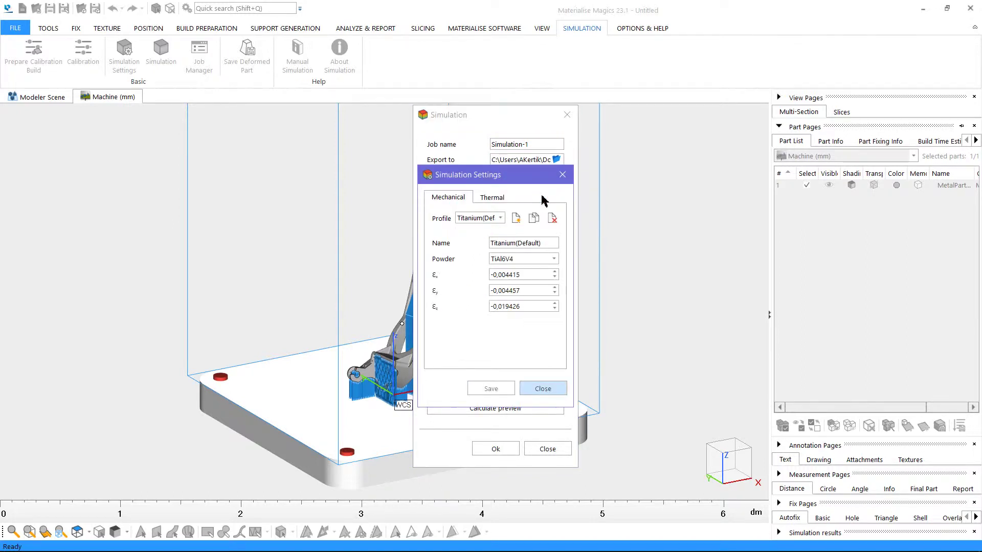
click(563, 176)
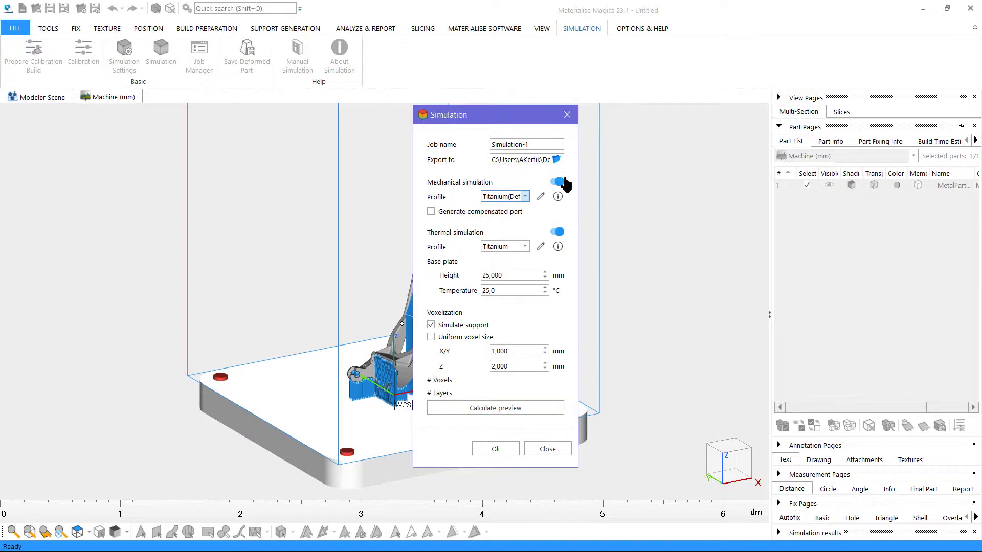
click(509, 215)
Review the available thermal simulation profiles and the powder, laser and layer settings of the Titanium profile
click(525, 247)
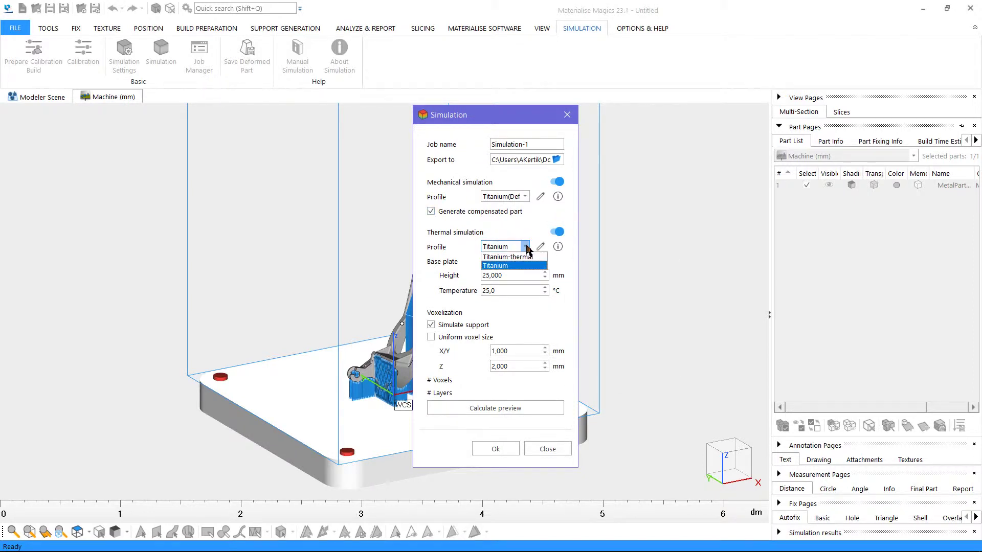
click(526, 247)
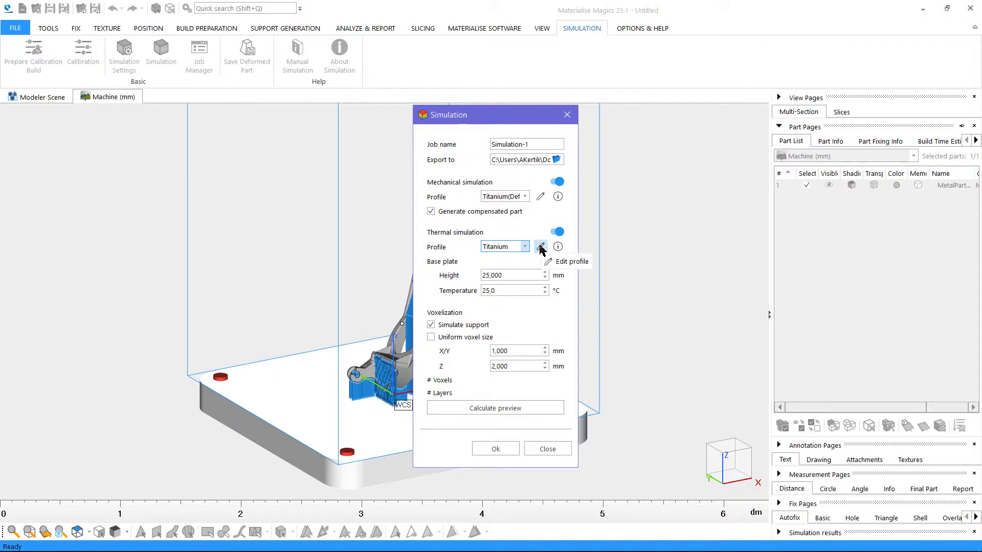
click(540, 248)
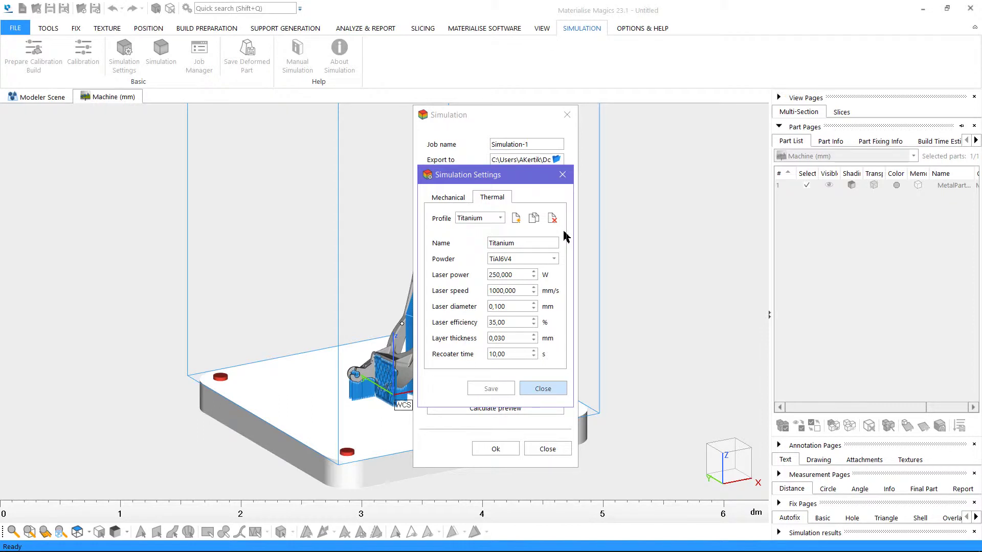
click(562, 175)
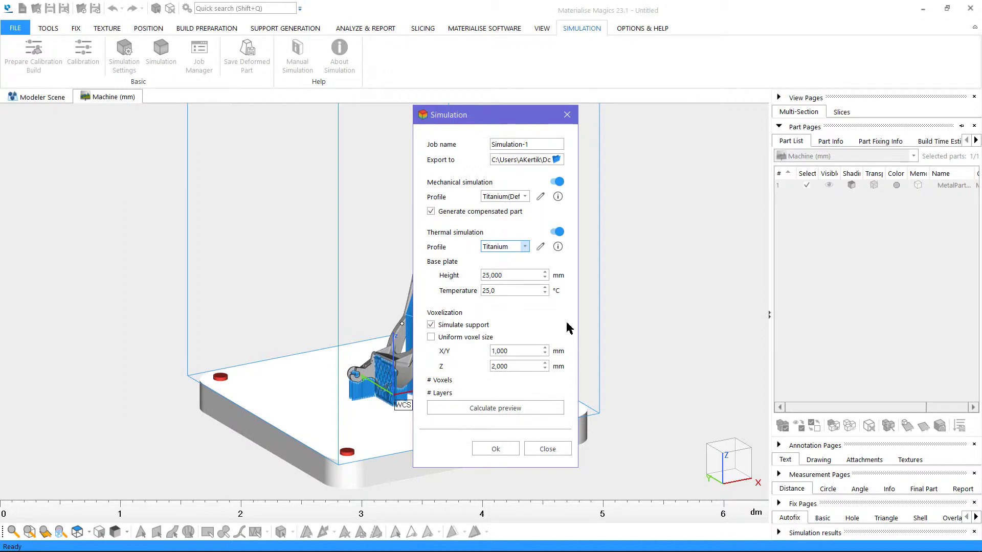
Try the uniform voxel size option and switch it back off
click(490, 338)
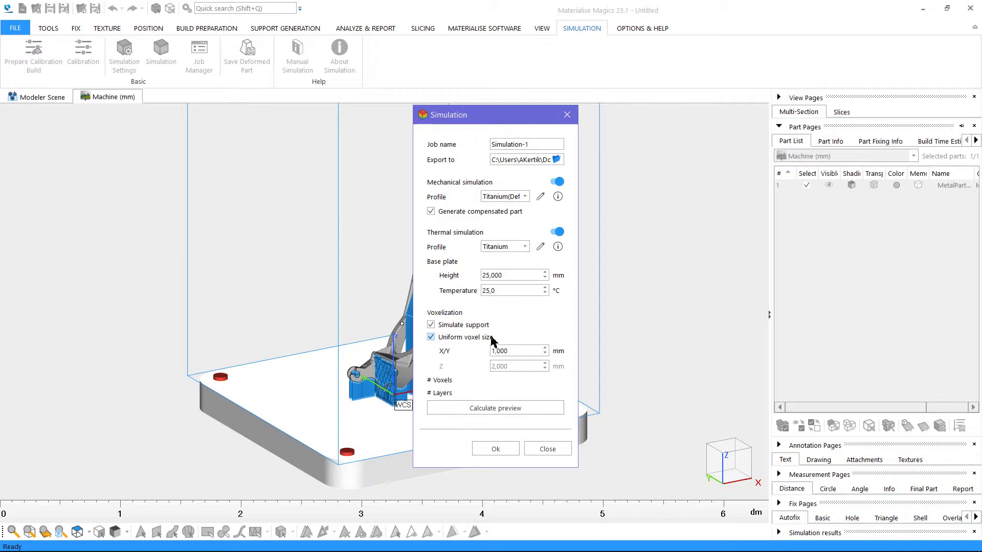
click(492, 340)
Calculate the voxelization preview, inspect the voxelized part beside the dialog, and create the simulation job
drag(479, 115, 610, 101)
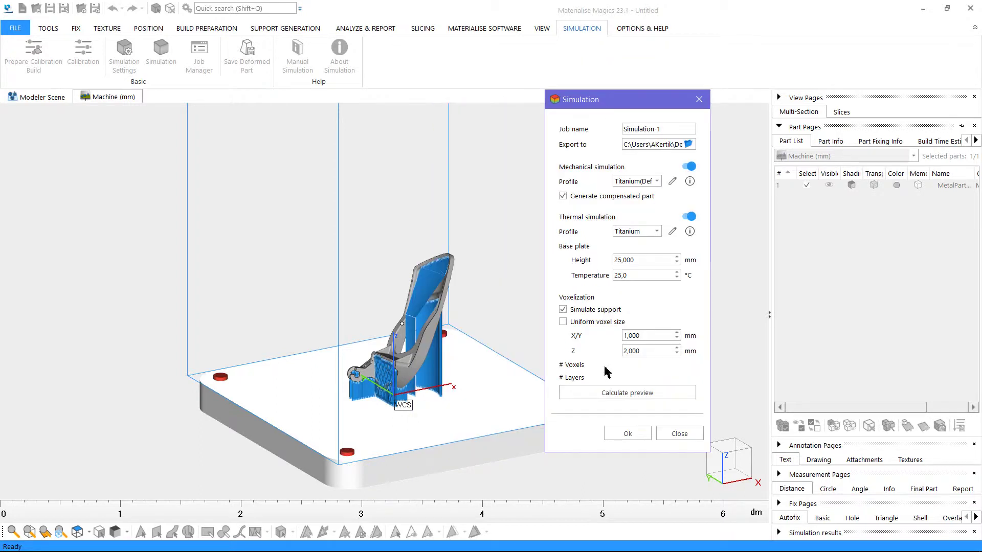
click(626, 393)
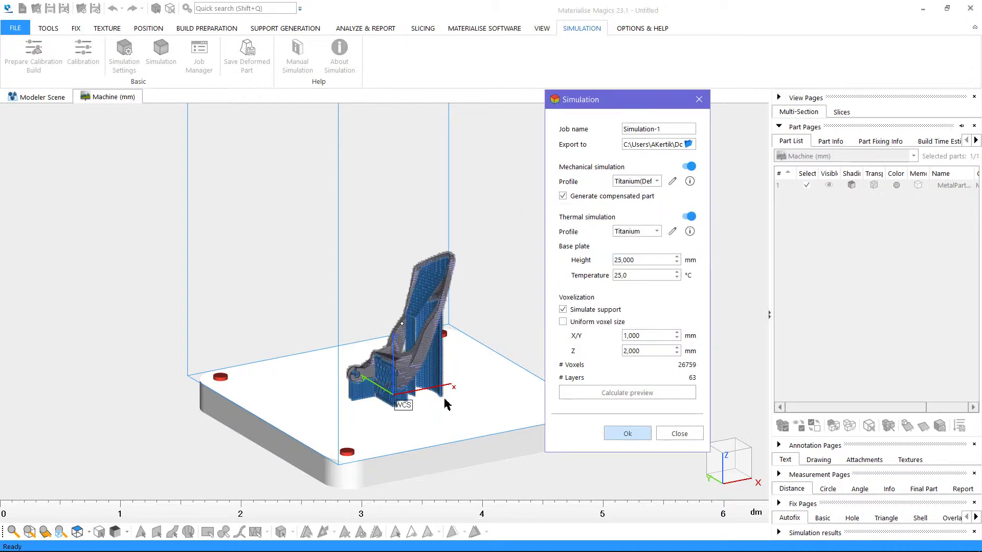
scroll(401, 291, up, 5)
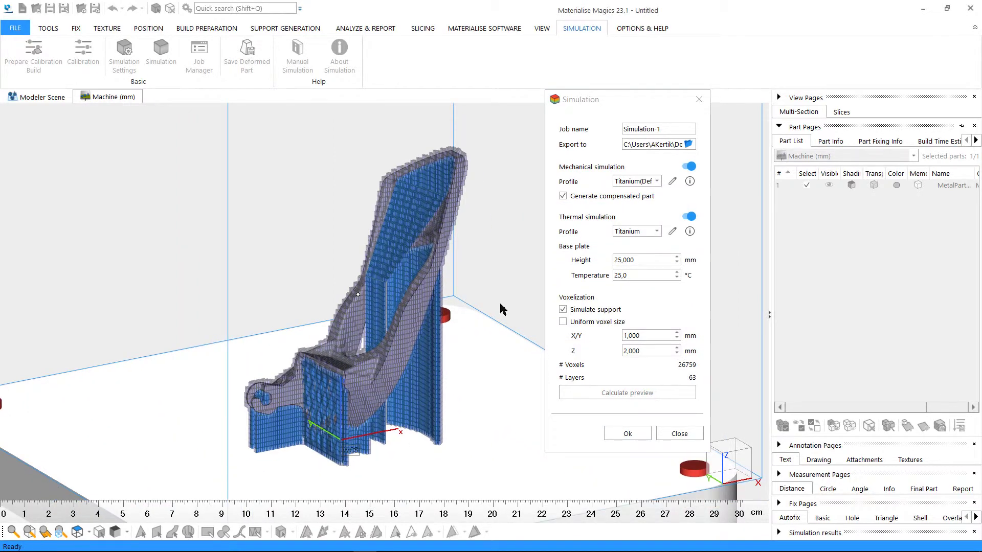
click(637, 439)
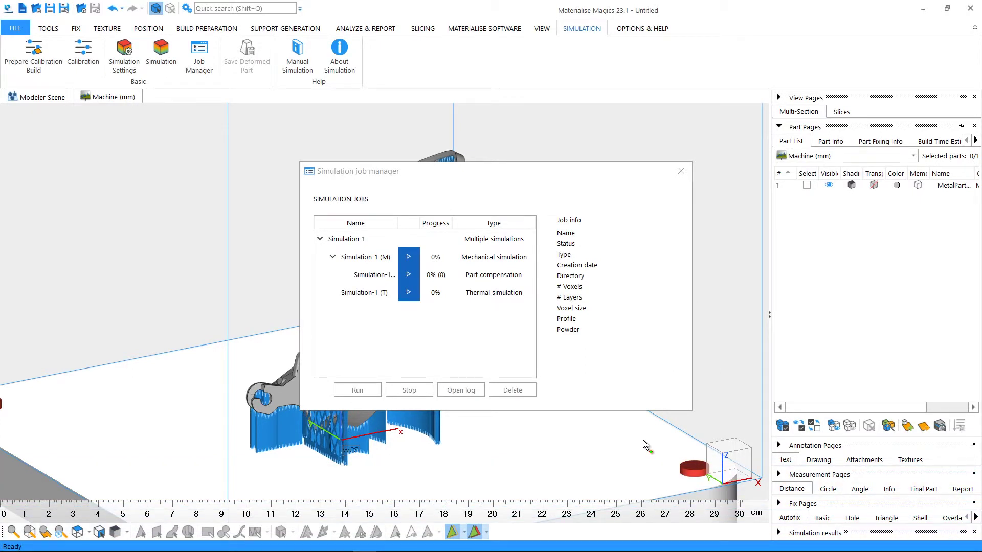
Examine the job info of Simulation-1 and its mechanical simulation, part compensation and thermal simulation entries
click(530, 247)
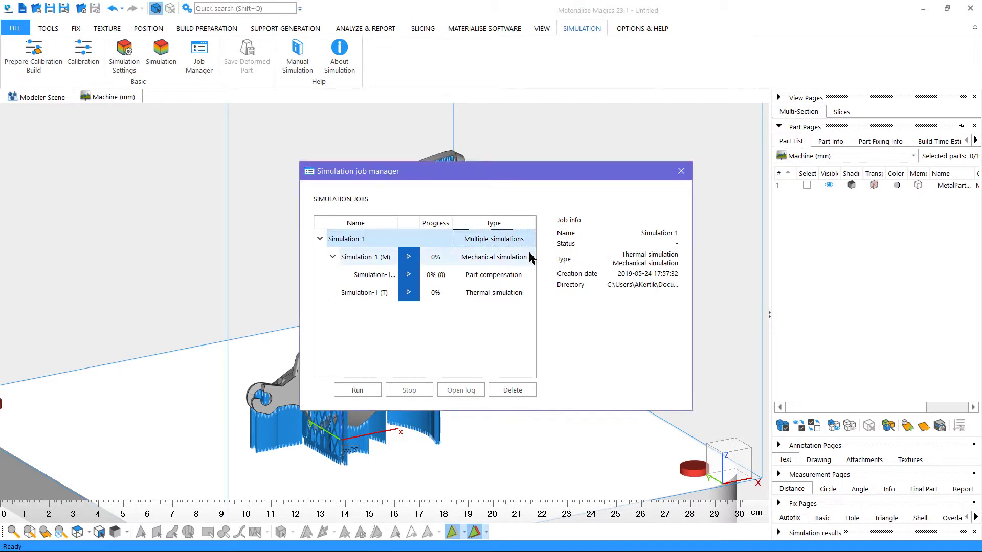
click(532, 260)
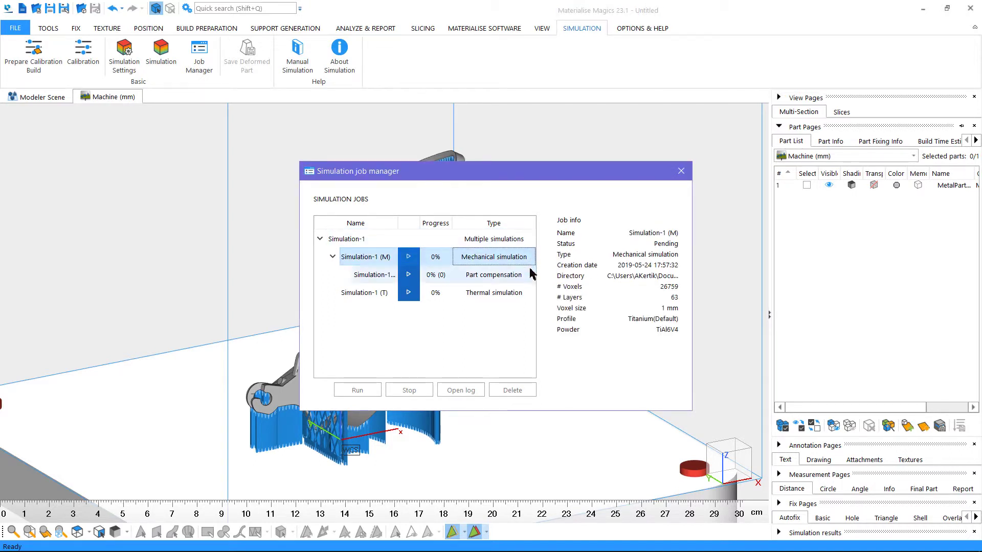
click(530, 276)
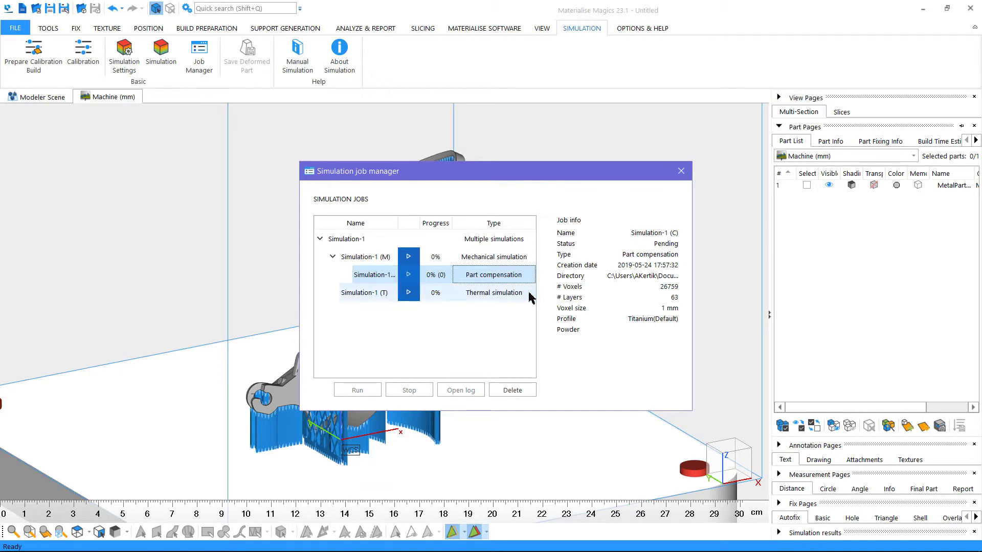
click(530, 296)
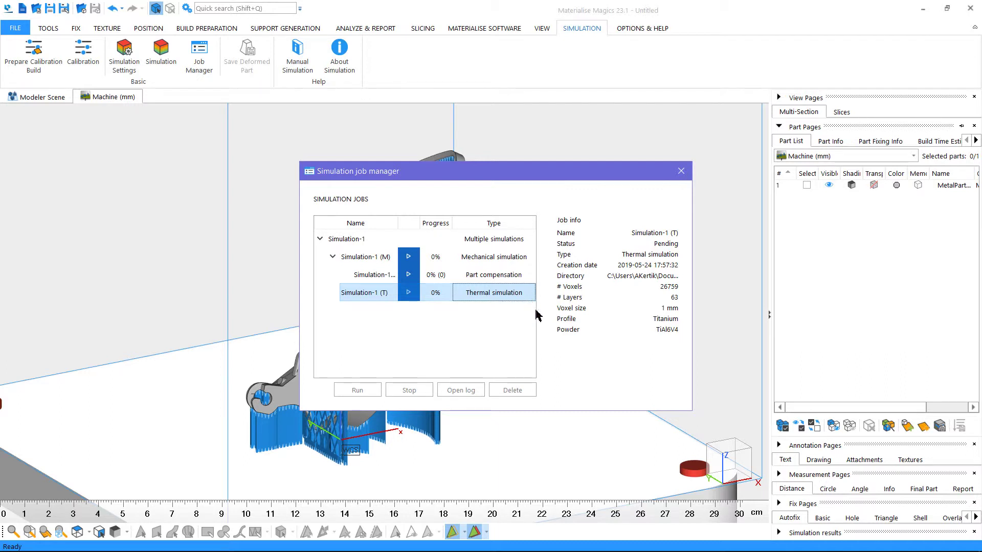
Run all simulations of the Simulation-1 job and close the job manager
click(506, 243)
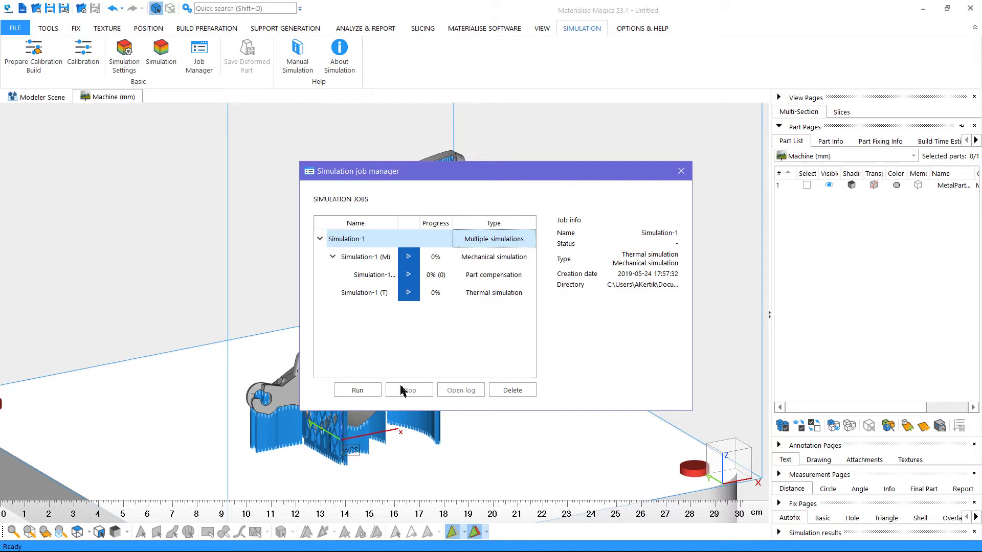
click(368, 392)
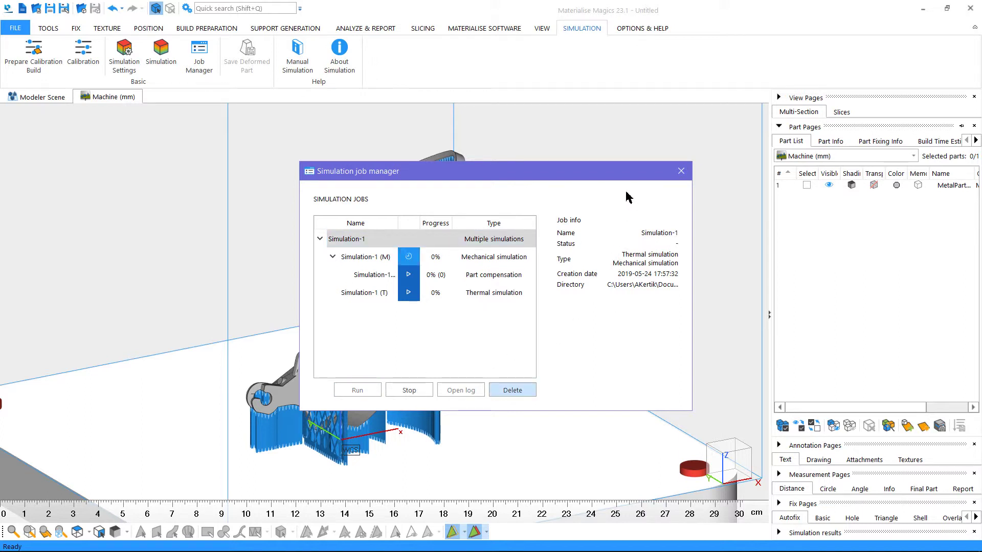
click(681, 171)
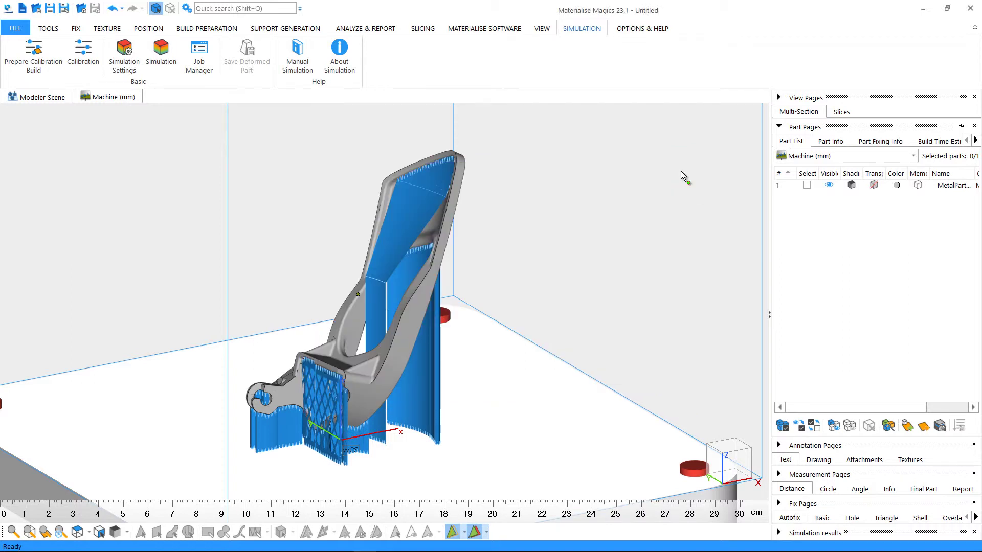